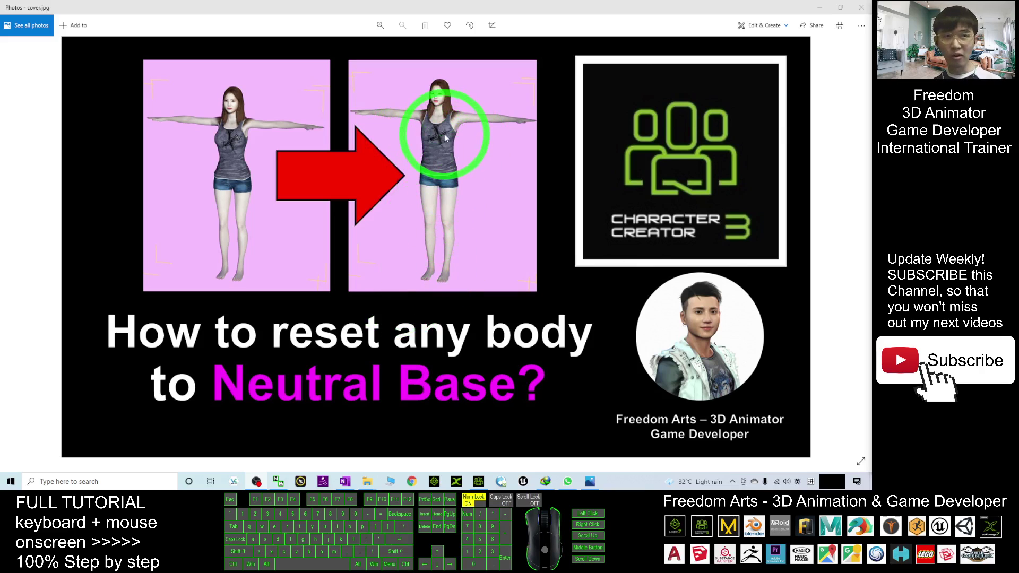
Step: Switch to Character Creator 3 and inspect the female avatar's body from the front and the sides
click(478, 482)
click(584, 207)
scroll(517, 237, up, 8)
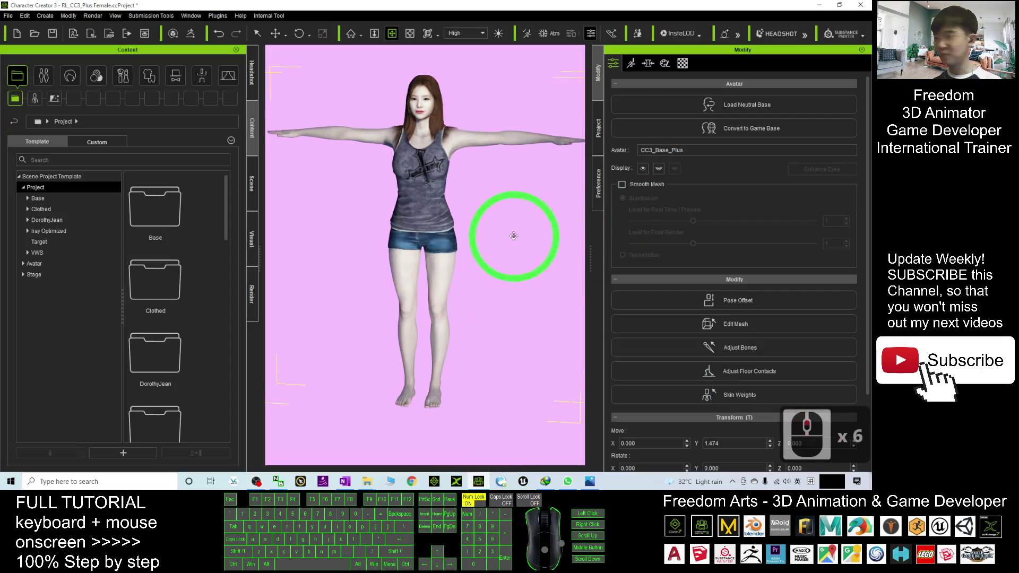
key(x)
key(c)
drag(514, 196, 538, 262)
key(x)
double_click(409, 227)
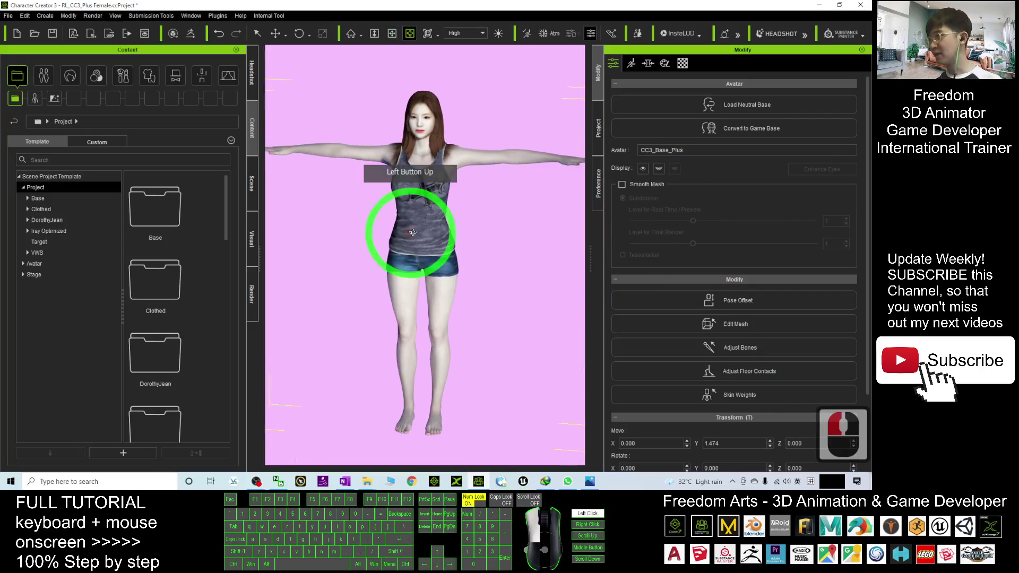
drag(437, 180, 485, 159)
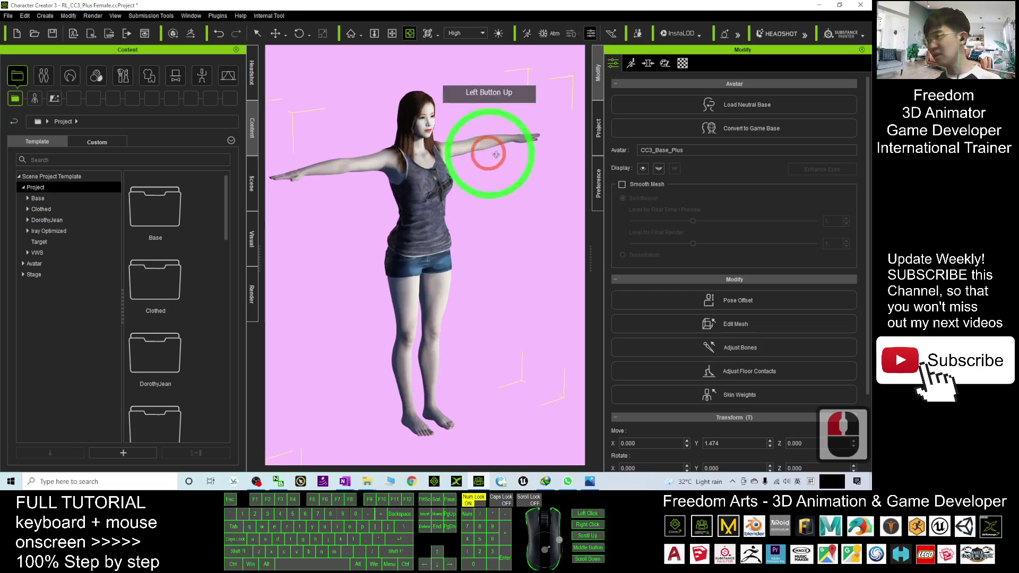
drag(467, 230, 386, 231)
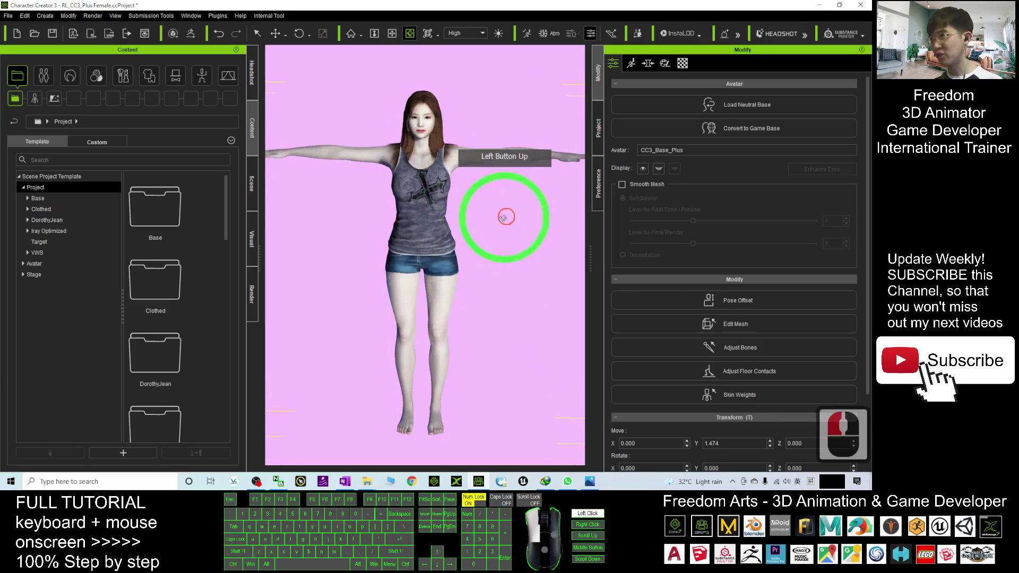
drag(505, 216, 434, 231)
Step: Check the avatar's currently used morphs and compare them with her body shape in the viewport
click(647, 63)
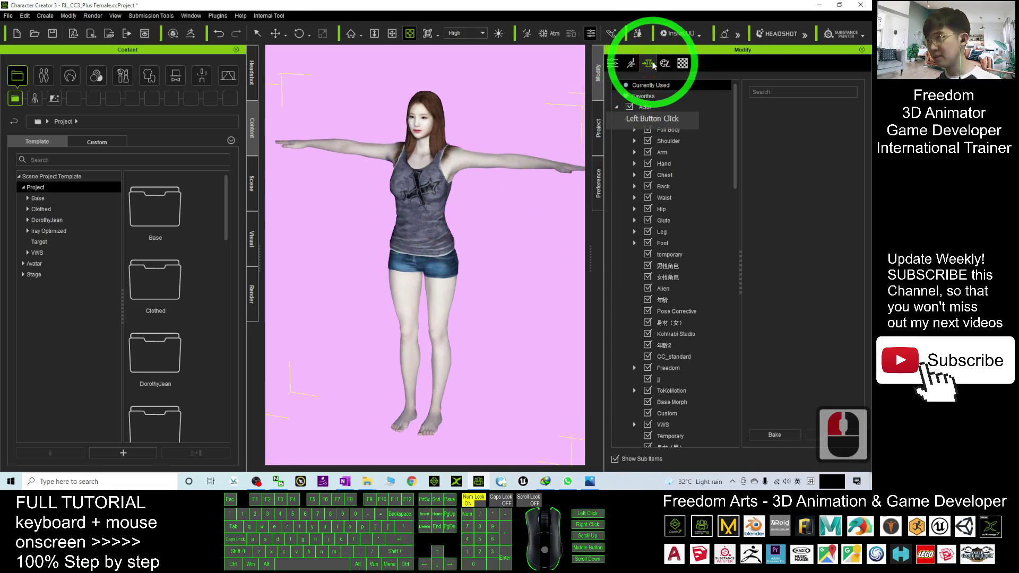
click(636, 86)
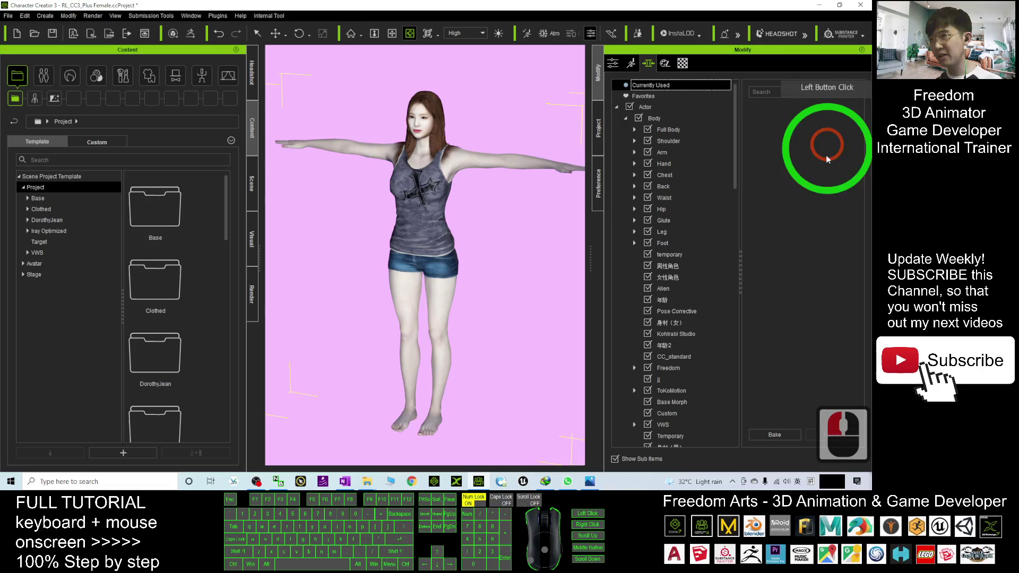
click(771, 118)
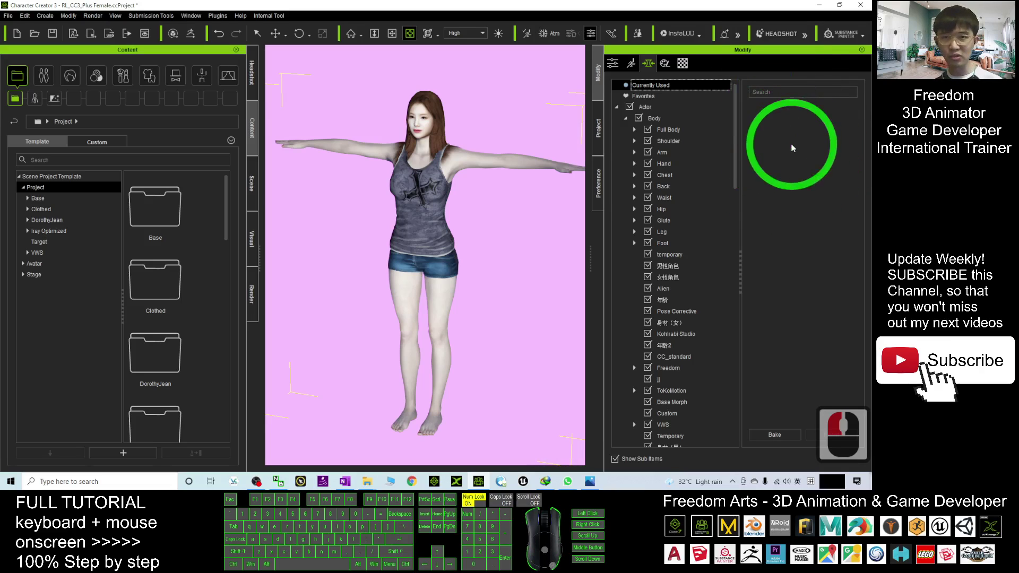
click(371, 193)
drag(376, 189, 495, 257)
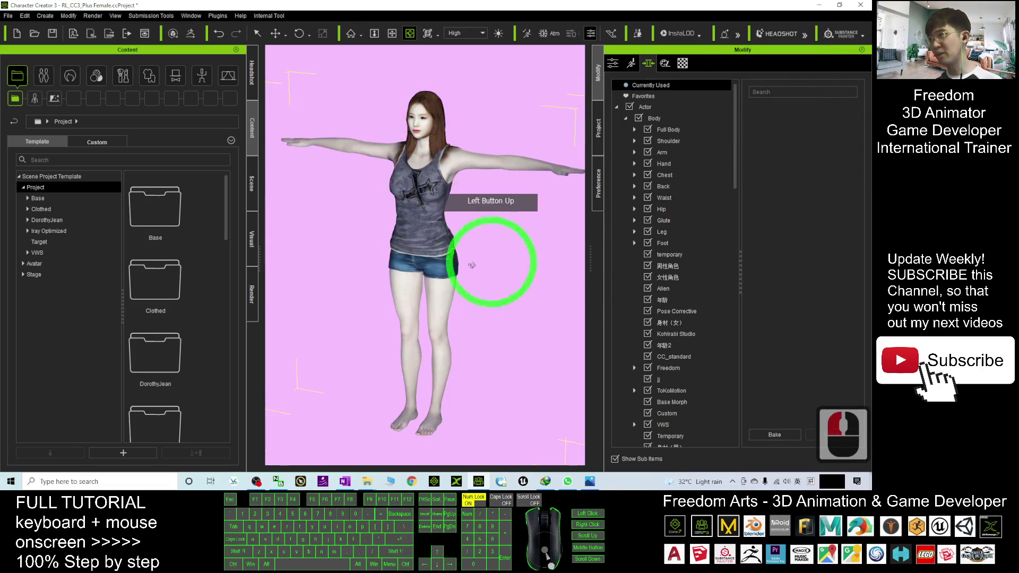
scroll(469, 171, up, 8)
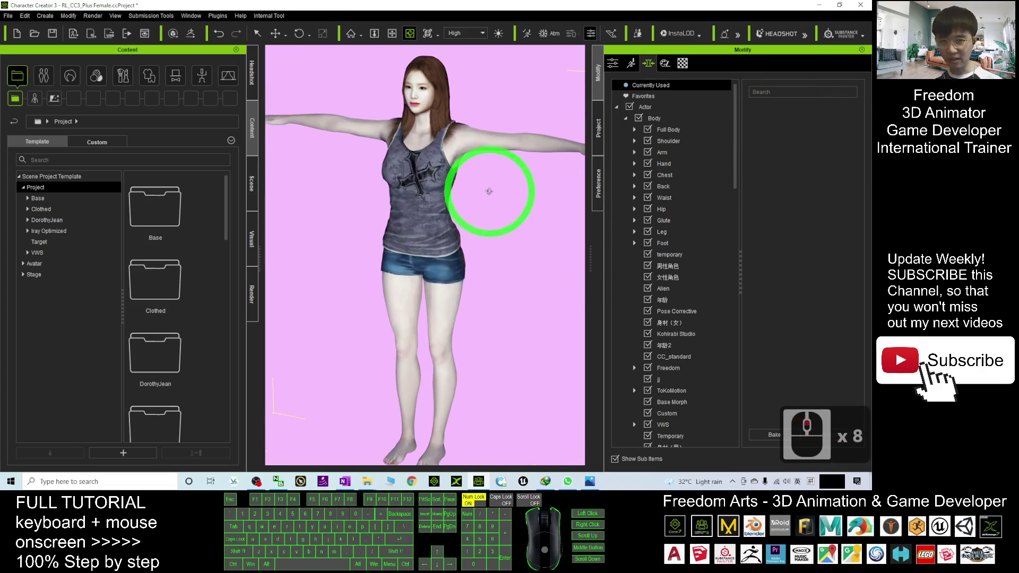
click(649, 89)
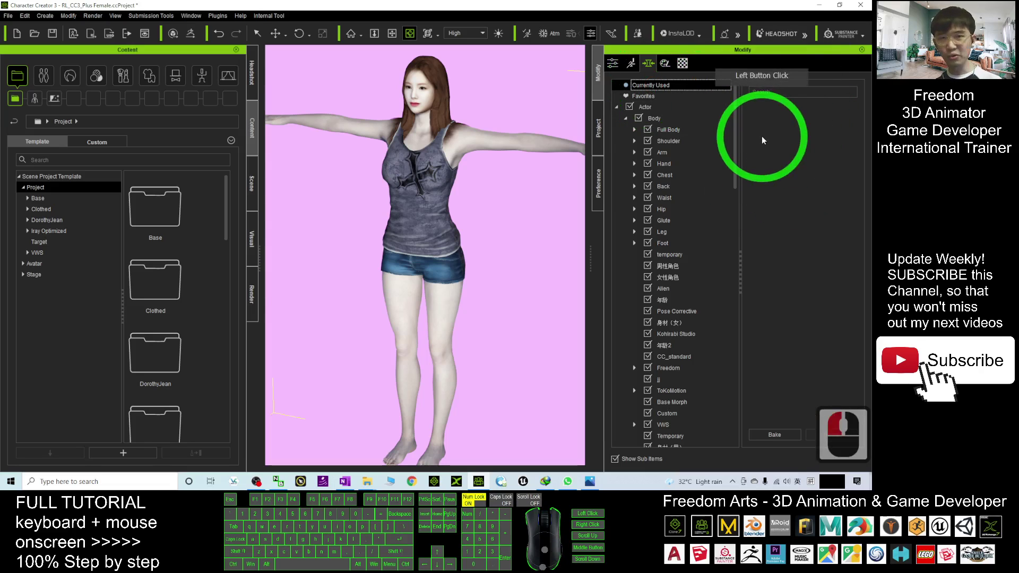
scroll(488, 199, down, 5)
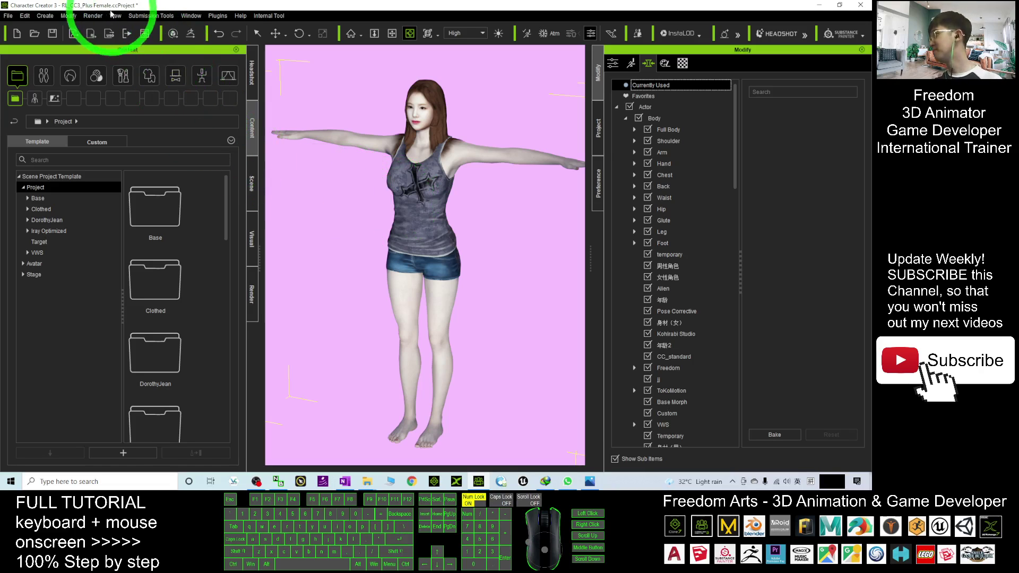
Step: Start creating head and body morph sliders from the avatar, with the Head & Body category
click(68, 16)
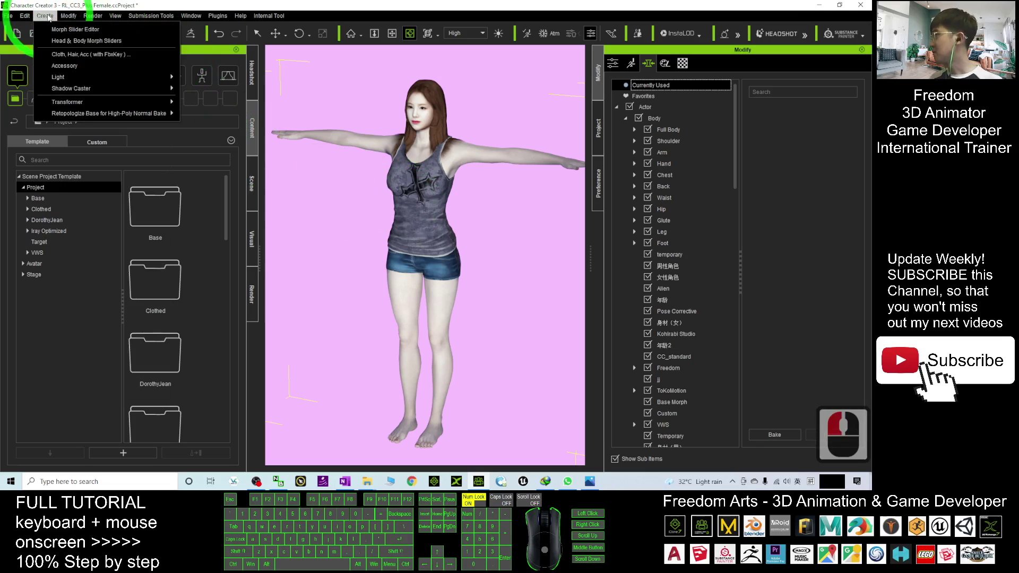
click(45, 18)
click(45, 18)
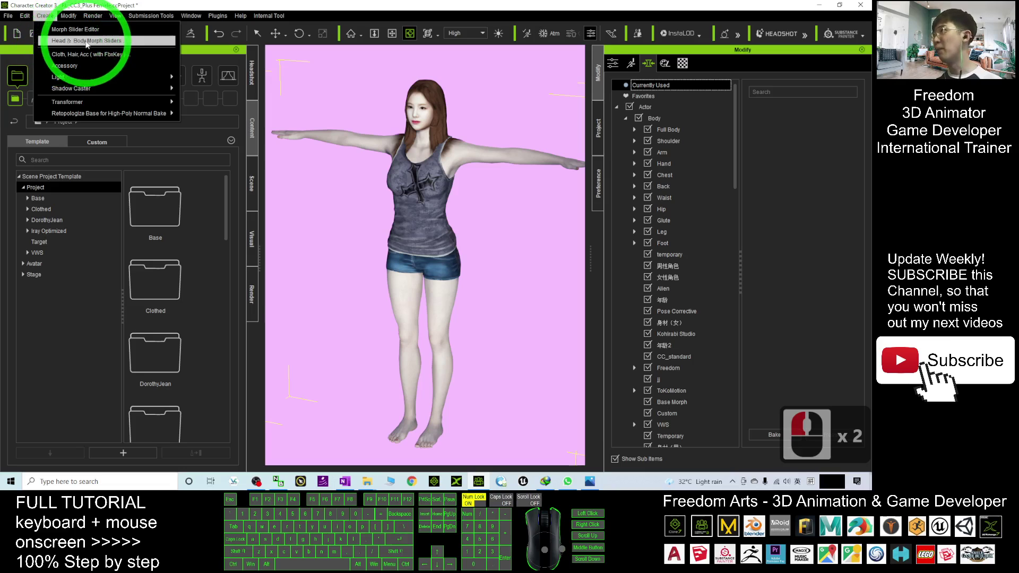
click(90, 42)
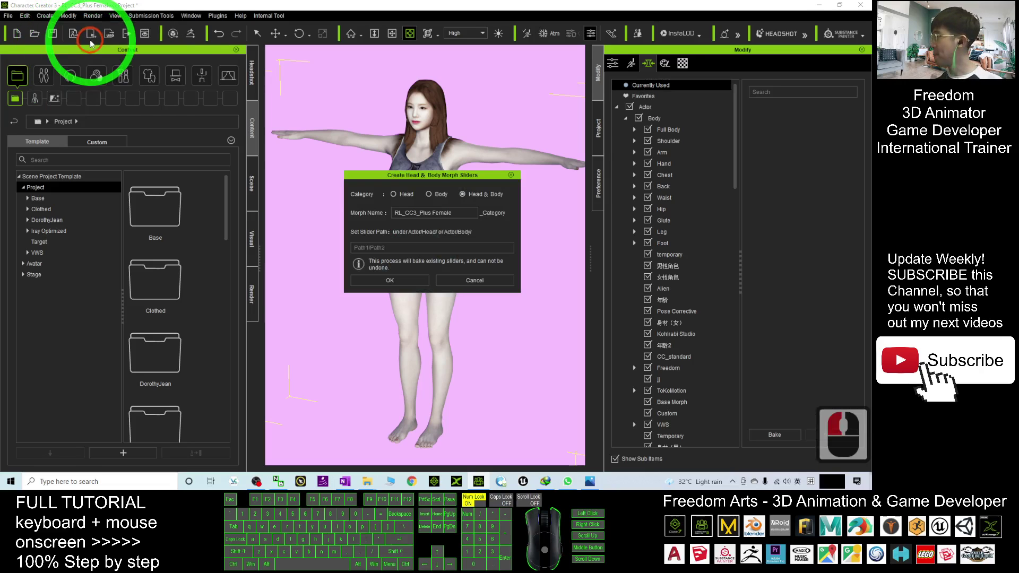
click(469, 197)
click(468, 197)
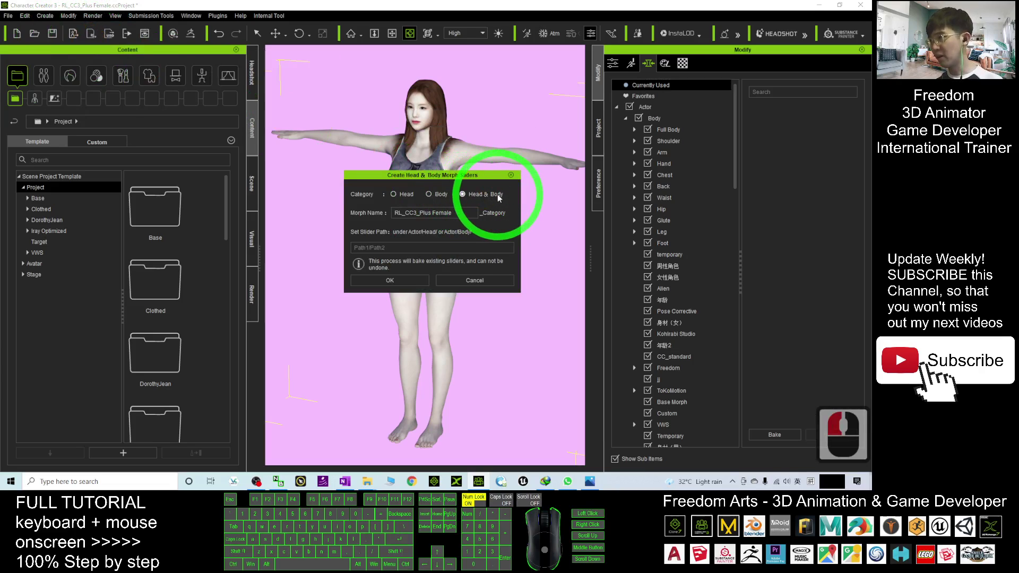
drag(479, 176, 528, 220)
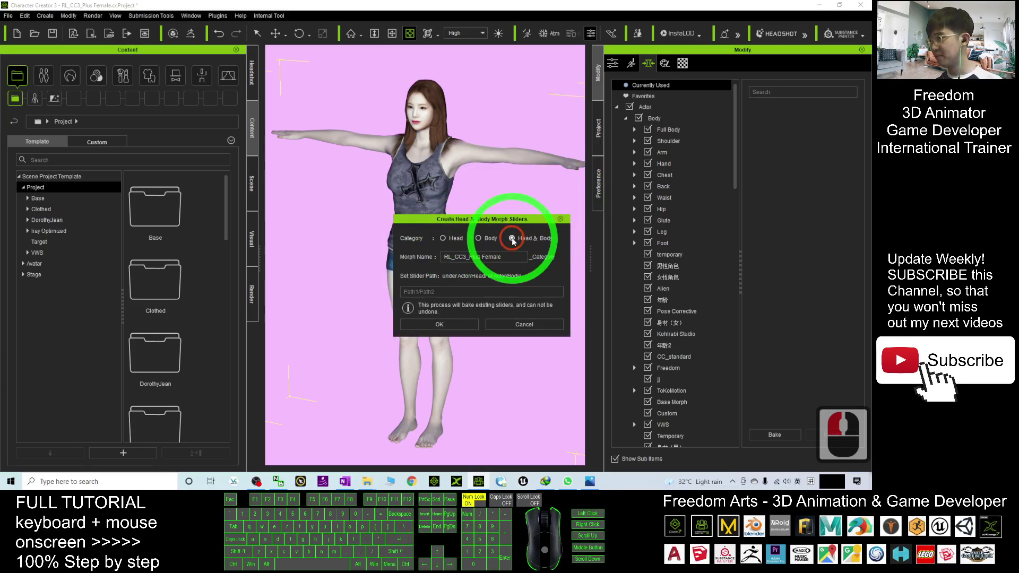
click(480, 240)
click(479, 239)
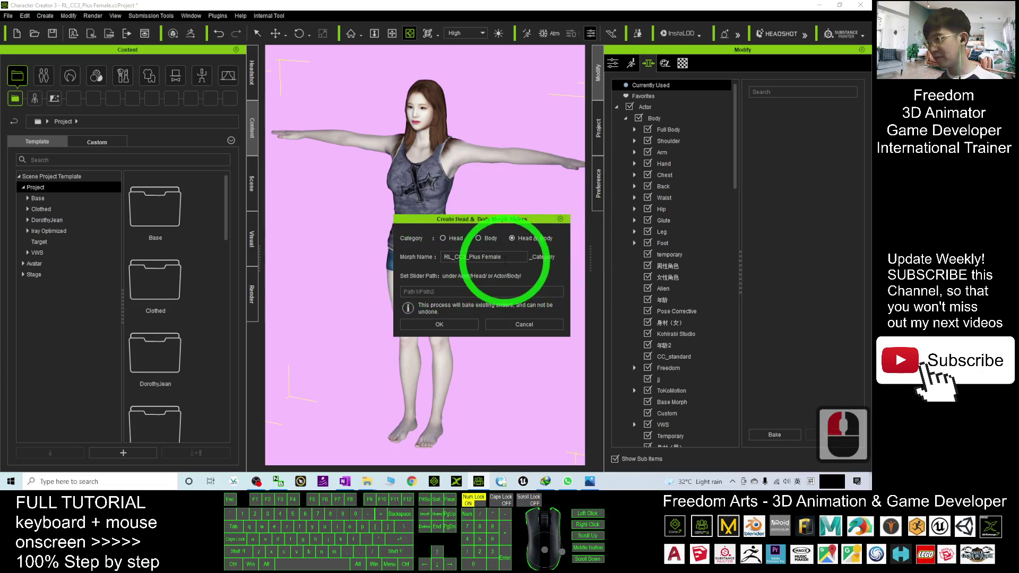
Step: Name the new morph sample02 and create its head and body sliders
drag(409, 259, 407, 260)
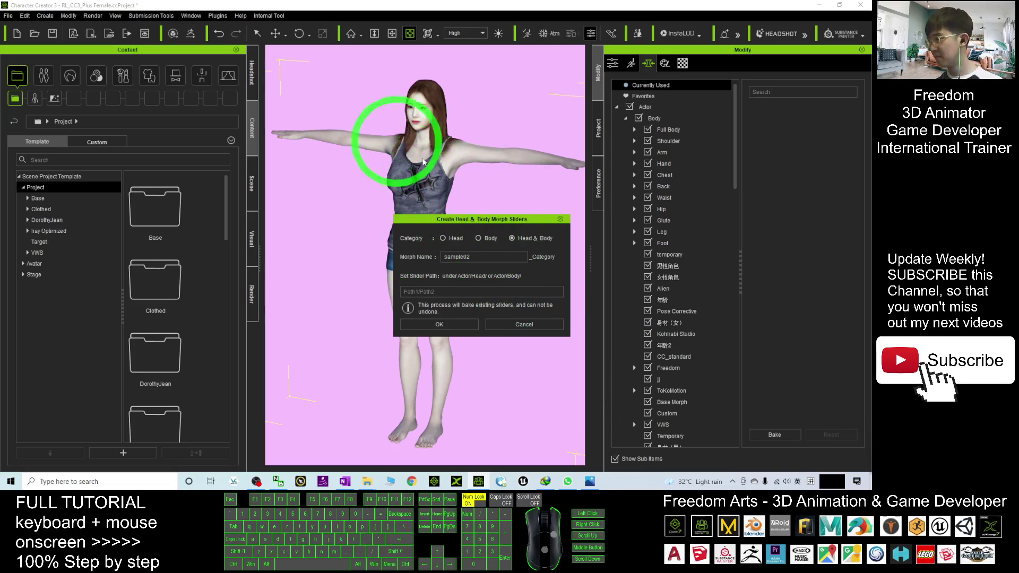
drag(496, 218, 571, 212)
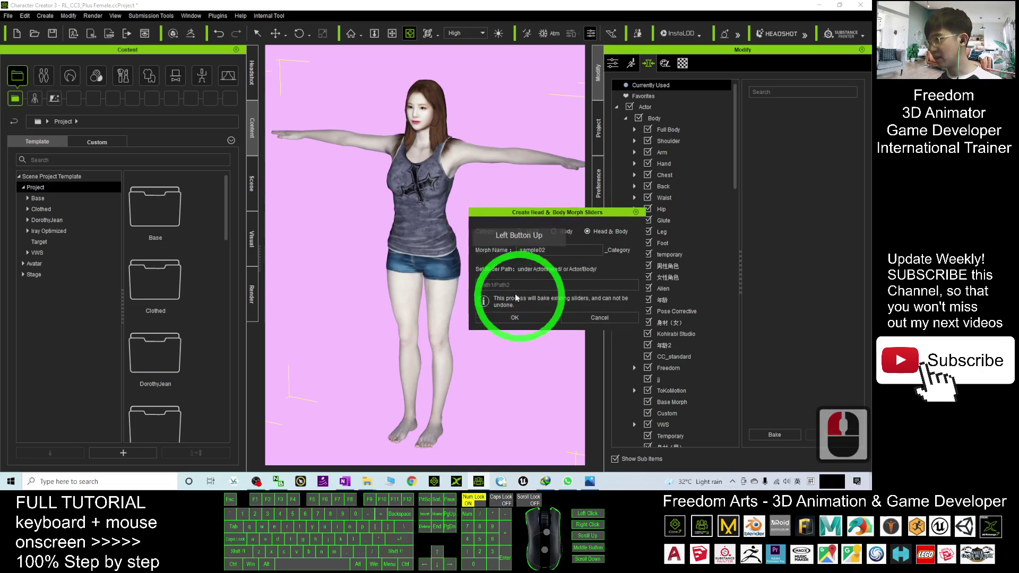
click(514, 317)
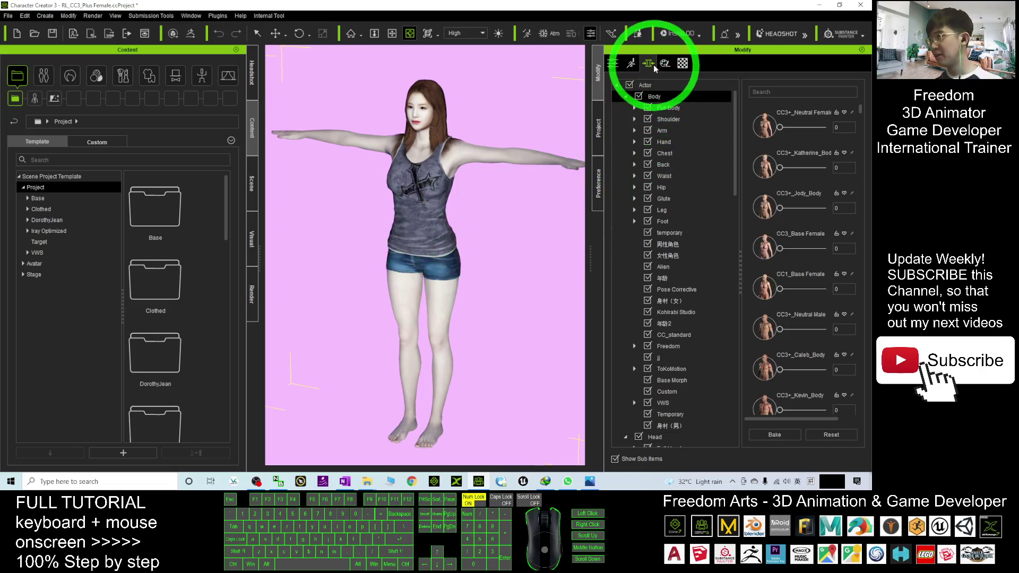
Step: Find the sample02_Body slider among the currently used morphs and set it to 0
double_click(648, 98)
scroll(650, 104, up, 6)
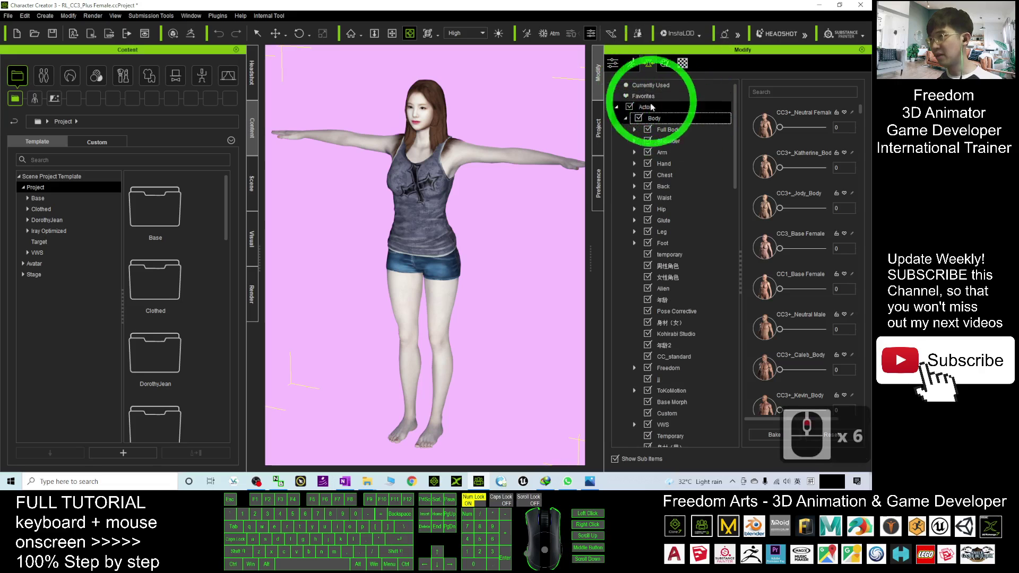
drag(735, 125, 739, 41)
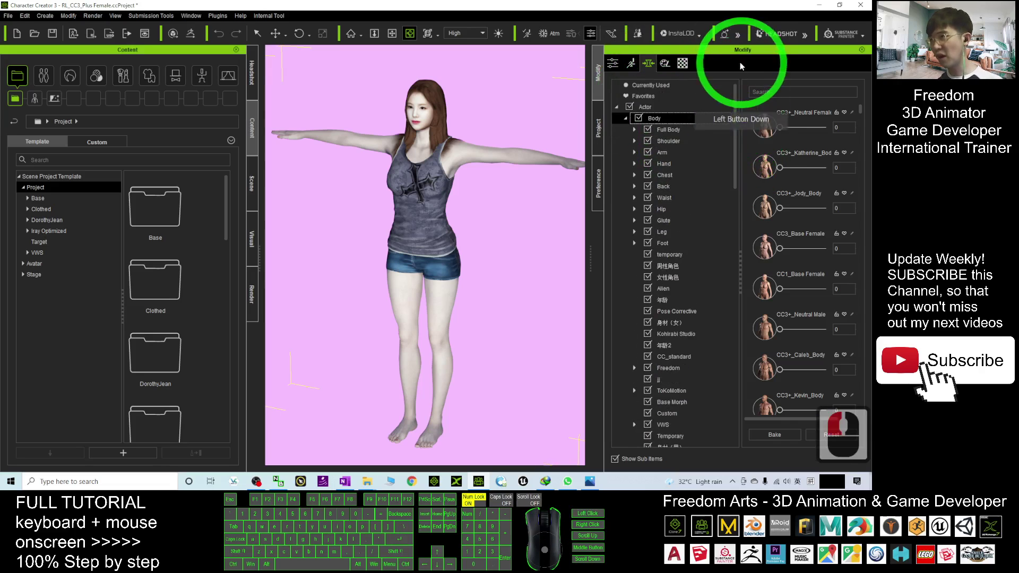
click(673, 86)
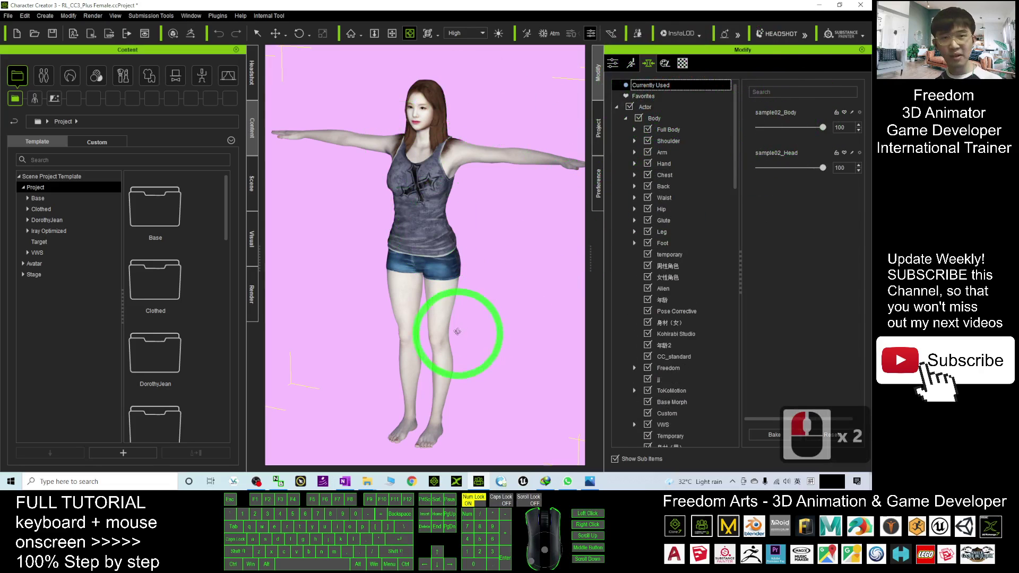
middle_drag(482, 325, 511, 265)
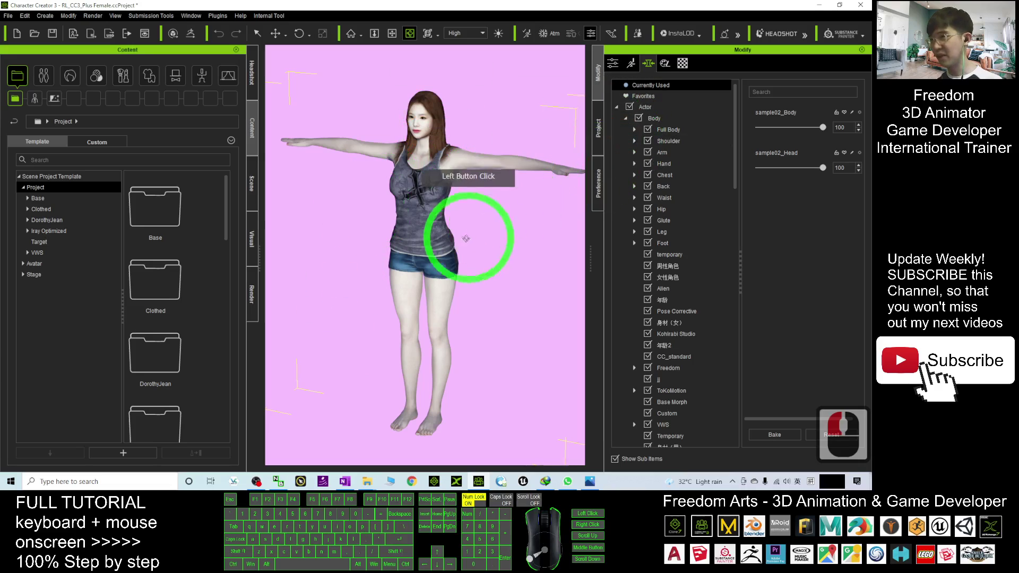
scroll(414, 228, up, 2)
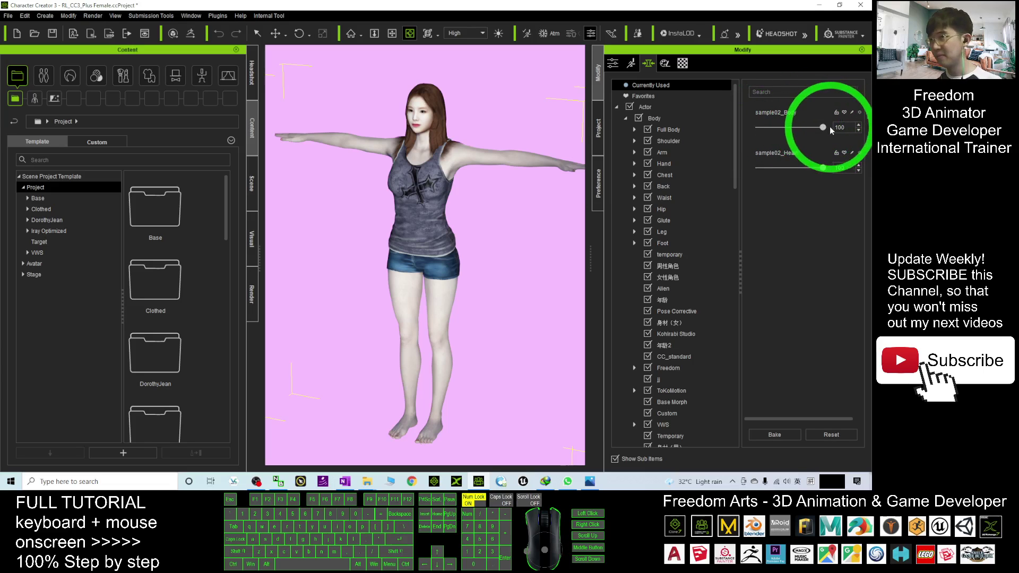
drag(831, 130, 468, 139)
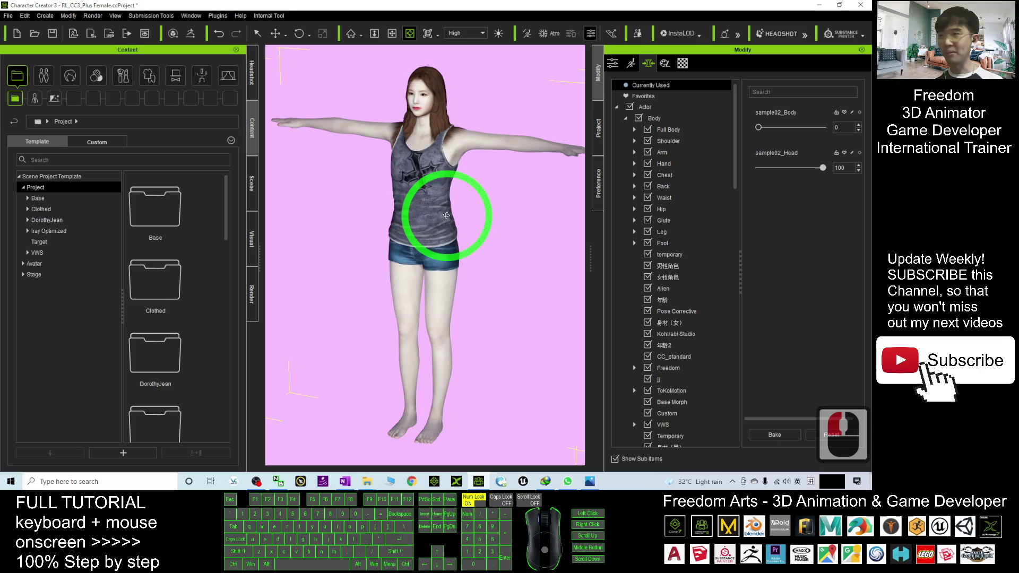
Step: Try the sample02_Head morph at 0 and restore it to 100 while watching the face
scroll(469, 149, up, 11)
middle_drag(469, 152, 485, 303)
click(820, 169)
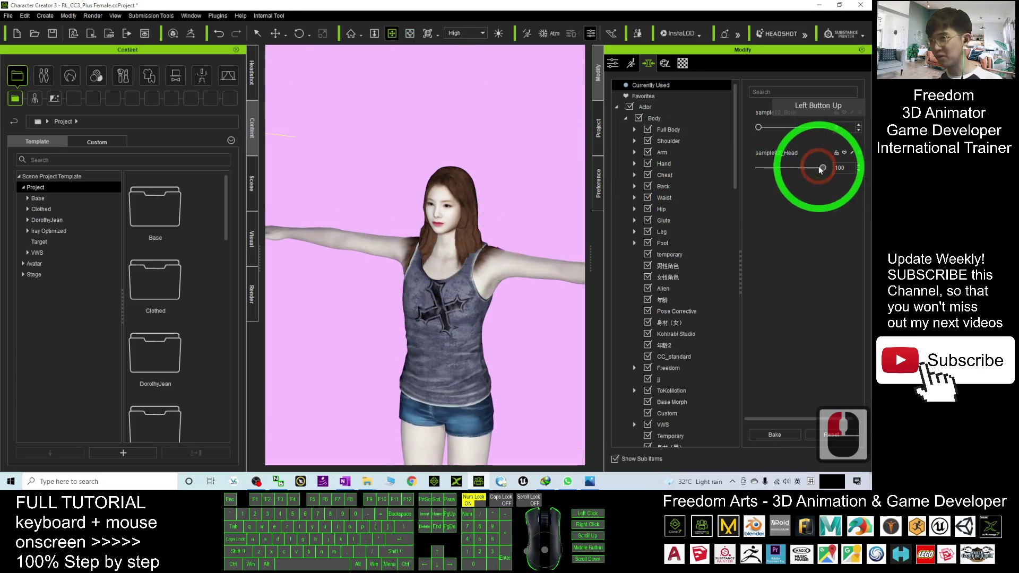
scroll(401, 236, up, 8)
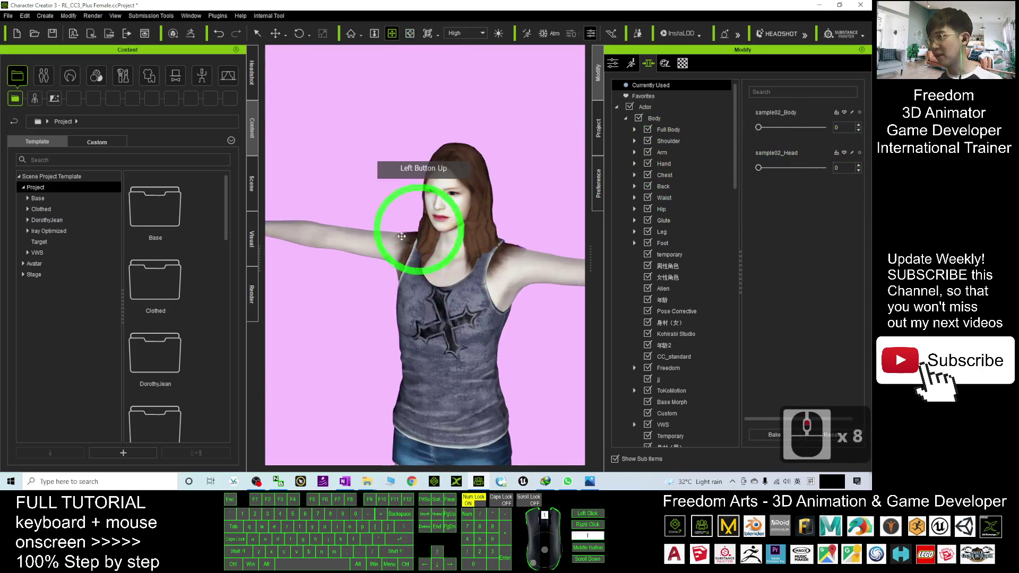
key(c)
drag(402, 236, 403, 258)
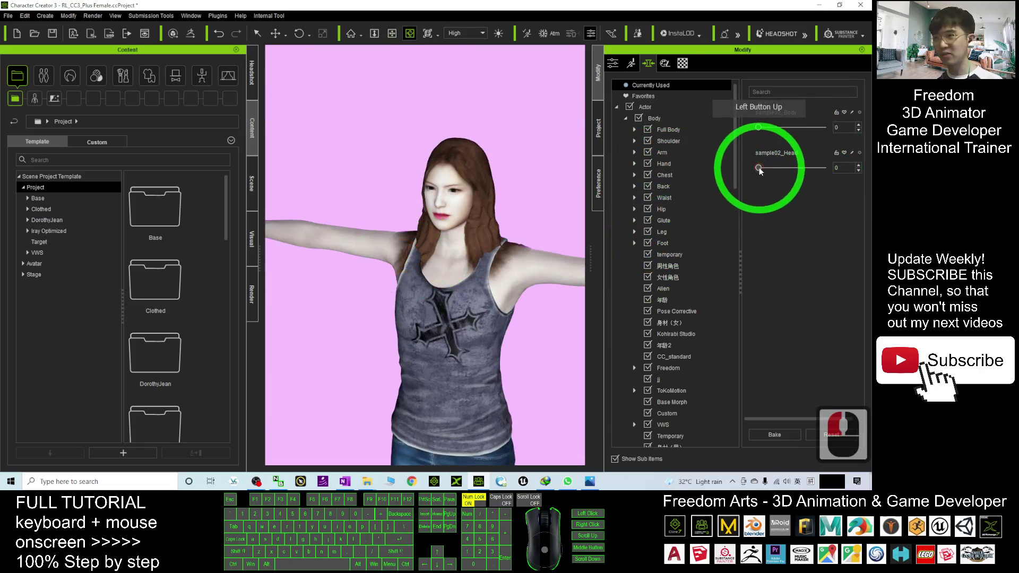
drag(758, 168, 877, 168)
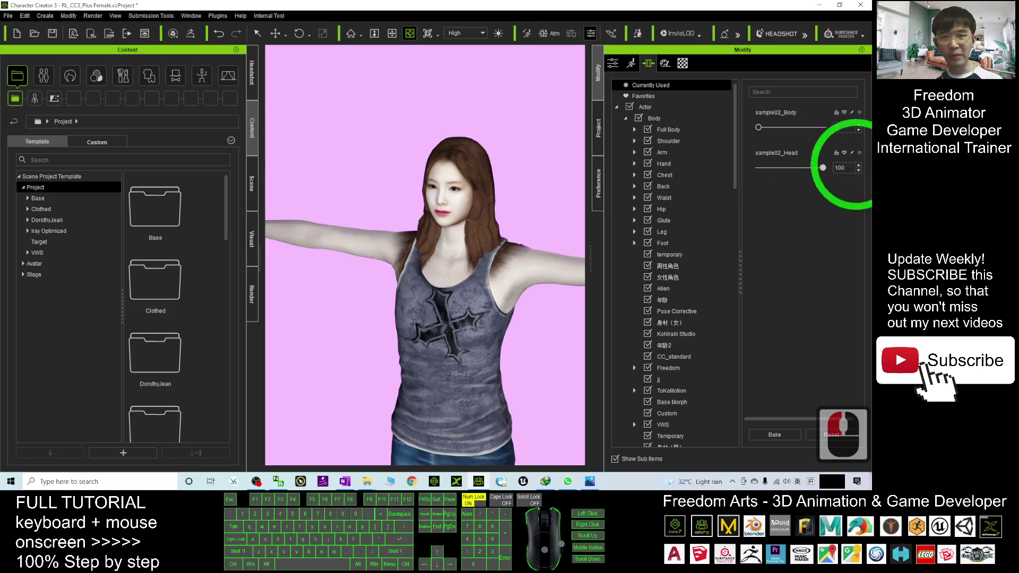
Step: Try the full-body morph CC1_Base Female at 100 on the avatar
scroll(407, 283, down, 11)
key(x)
drag(532, 348, 524, 252)
key(c)
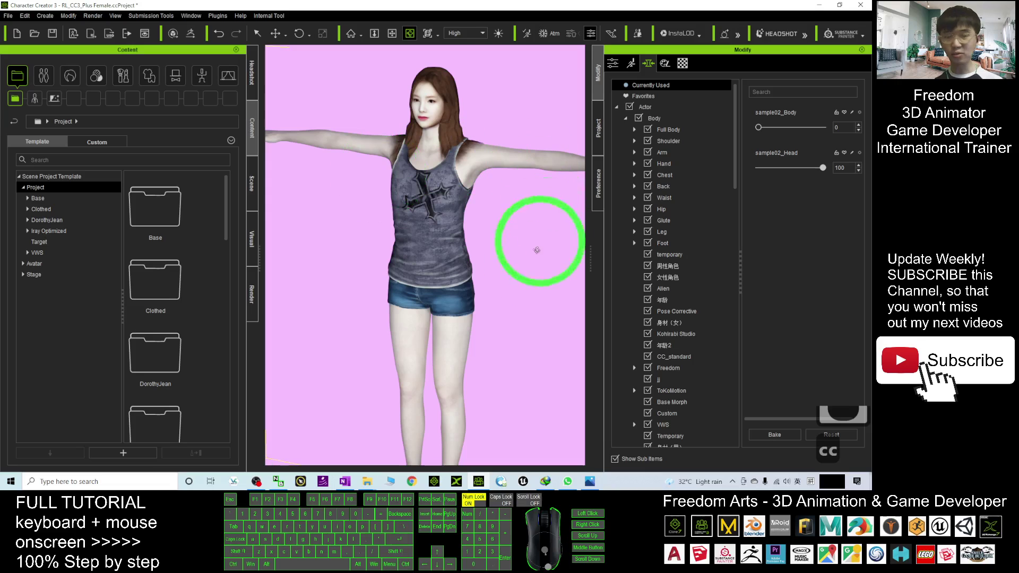
scroll(486, 331, down, 3)
drag(486, 330, 485, 269)
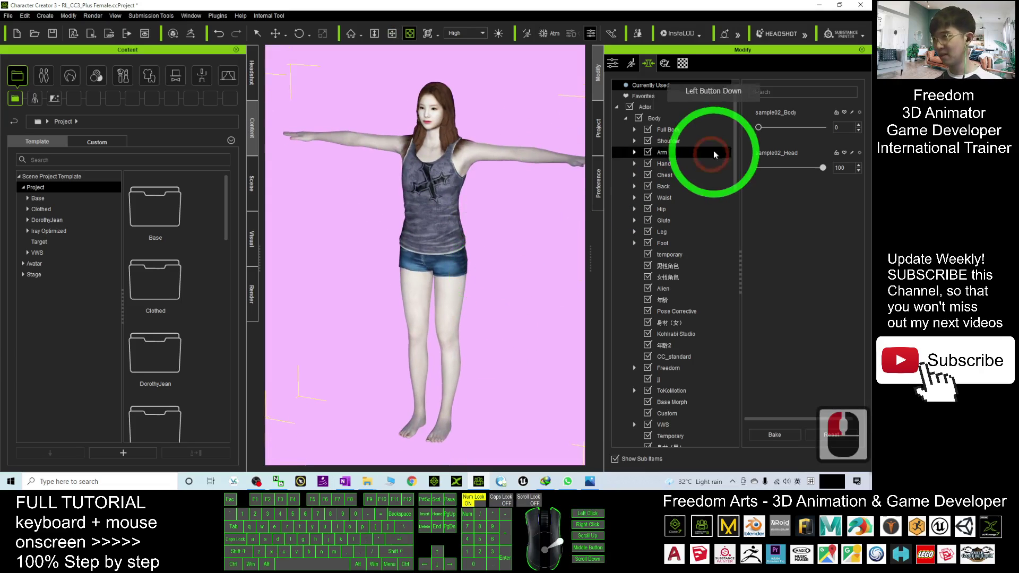
click(664, 130)
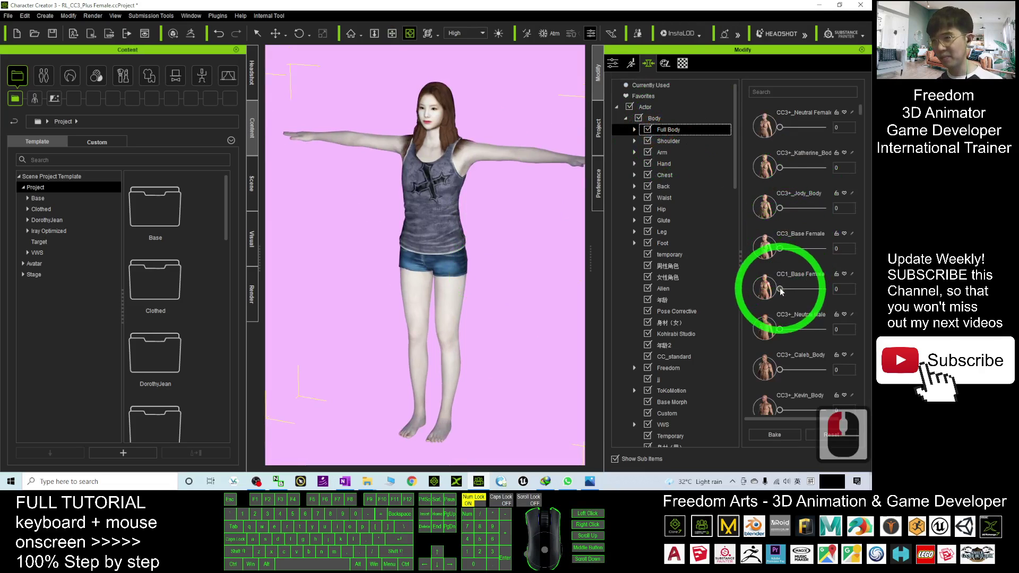
drag(779, 290, 870, 289)
key(c)
drag(439, 259, 460, 242)
Step: Set the CC1_Base Female morph back to 0
drag(844, 289, 751, 282)
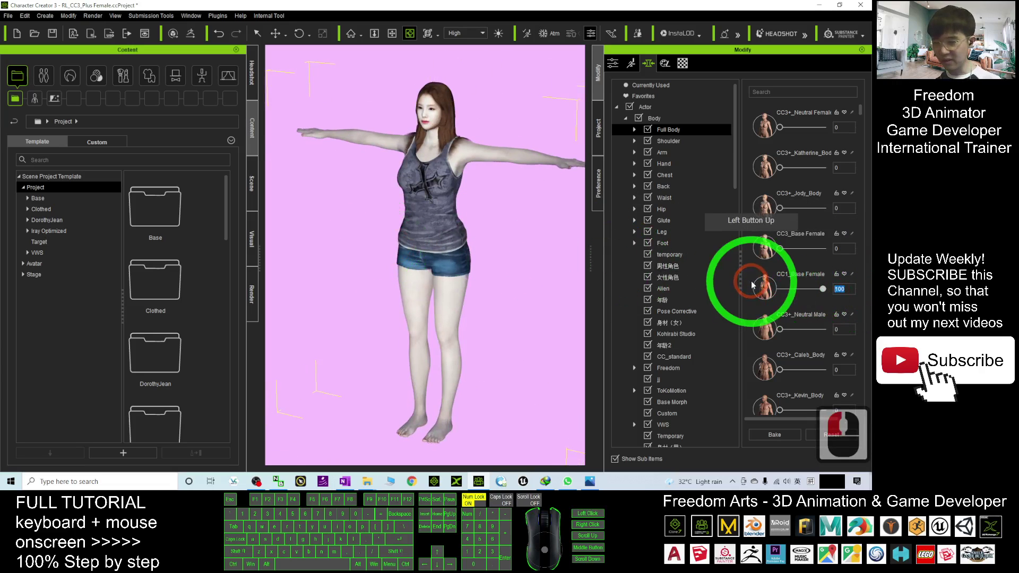
text(0)
key(Return)
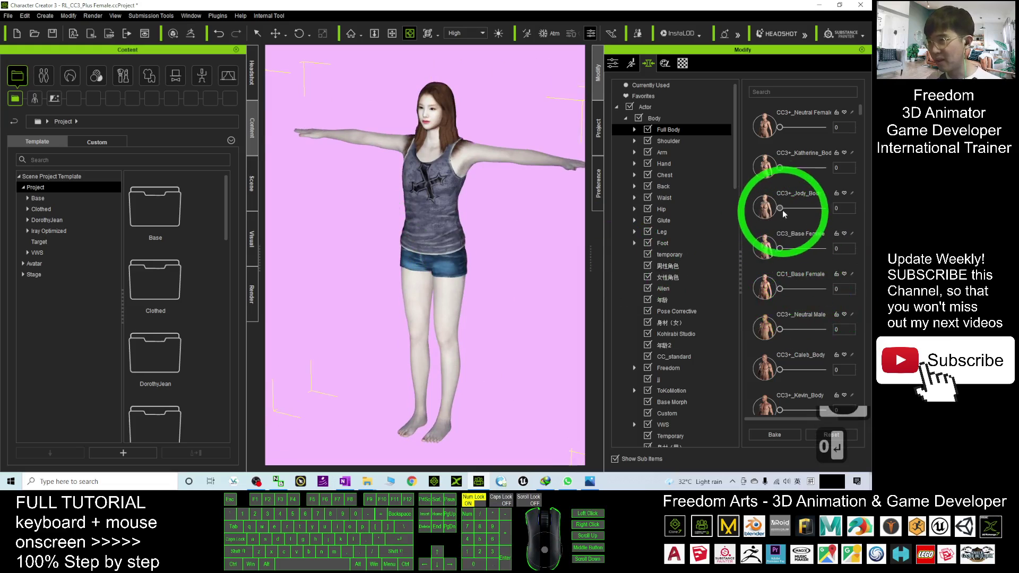
Step: Try the full-body morph CC3+_Jody_Body at 100, inspect the figure from several angles, and set it back to 0
drag(780, 208, 870, 207)
key(c)
drag(549, 254, 312, 227)
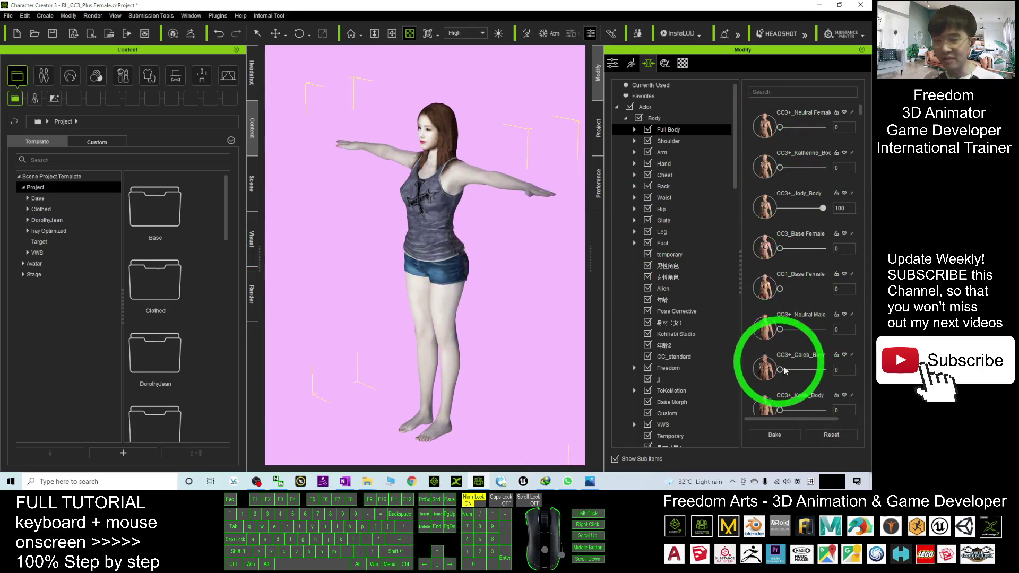
drag(456, 244, 416, 221)
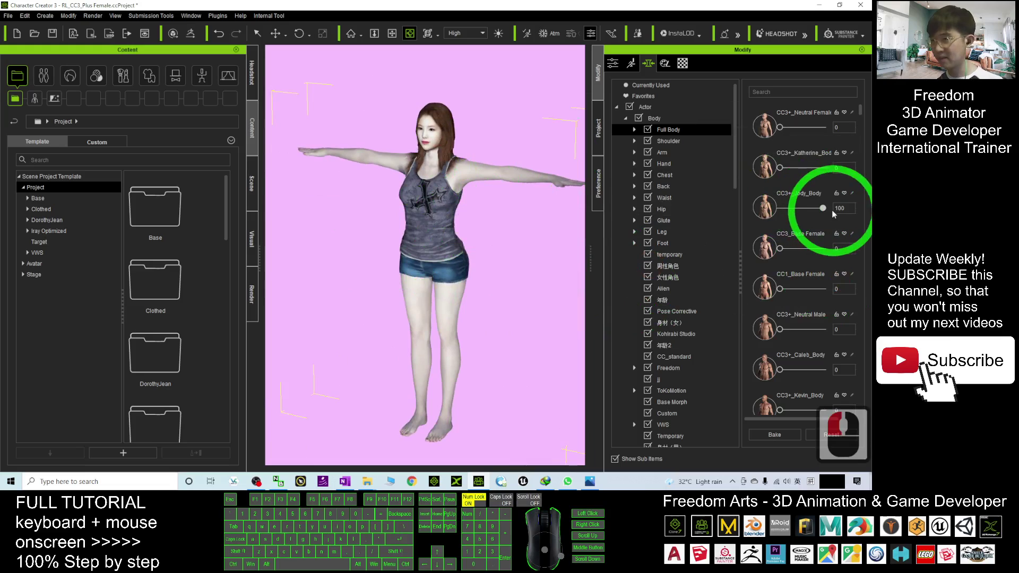
drag(814, 209, 683, 227)
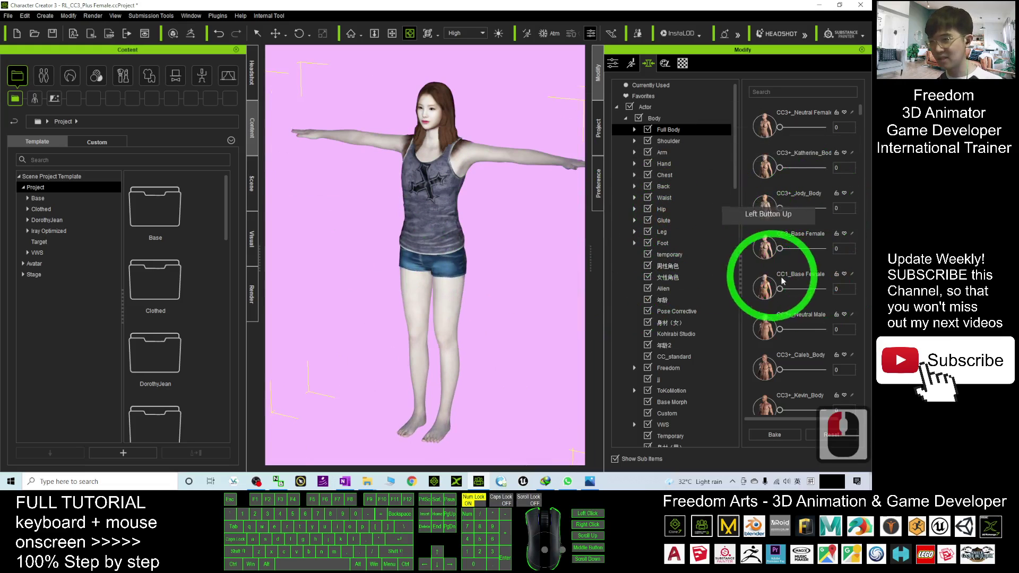
Step: Try the full-body morph CC3+_Kevin_Body on the avatar and return it to 0
scroll(785, 292, down, 2)
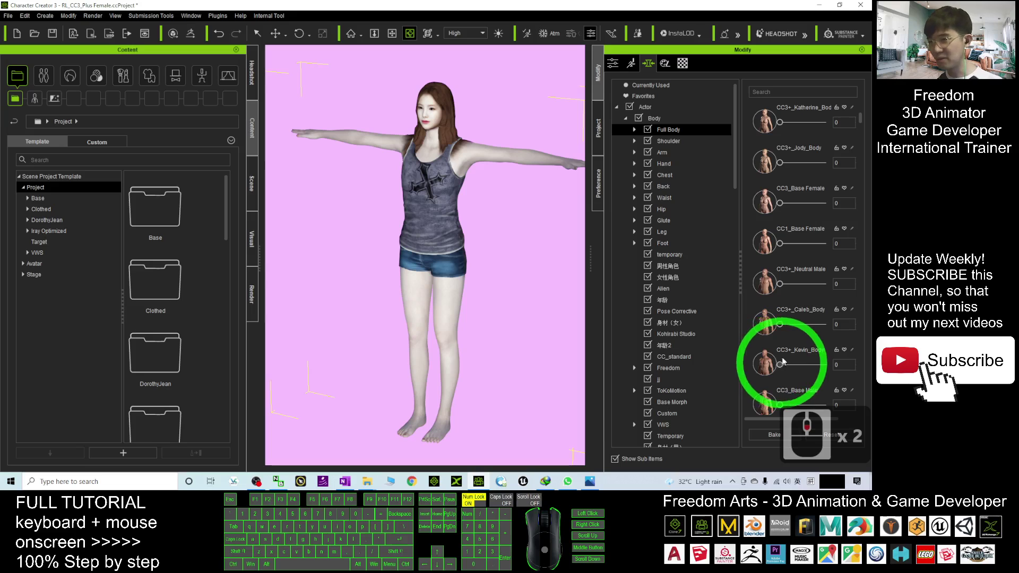
drag(780, 365, 860, 358)
click(714, 356)
drag(715, 353, 682, 347)
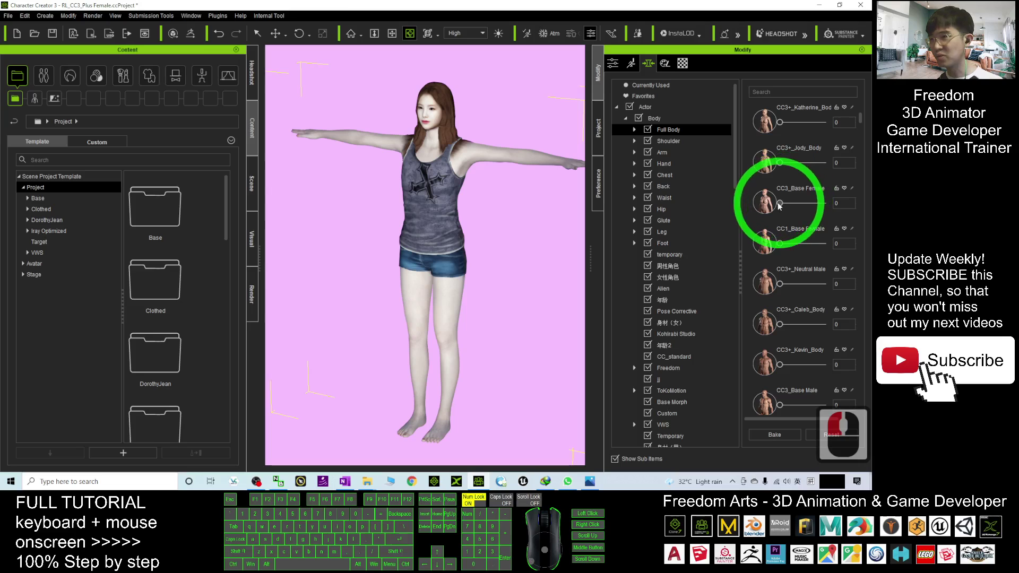
Step: Set the full-body morph CC3+_Katherine_Body to 100 and check the reshaped figure
drag(779, 203, 897, 149)
drag(512, 254, 422, 290)
scroll(483, 257, up, 5)
key(x)
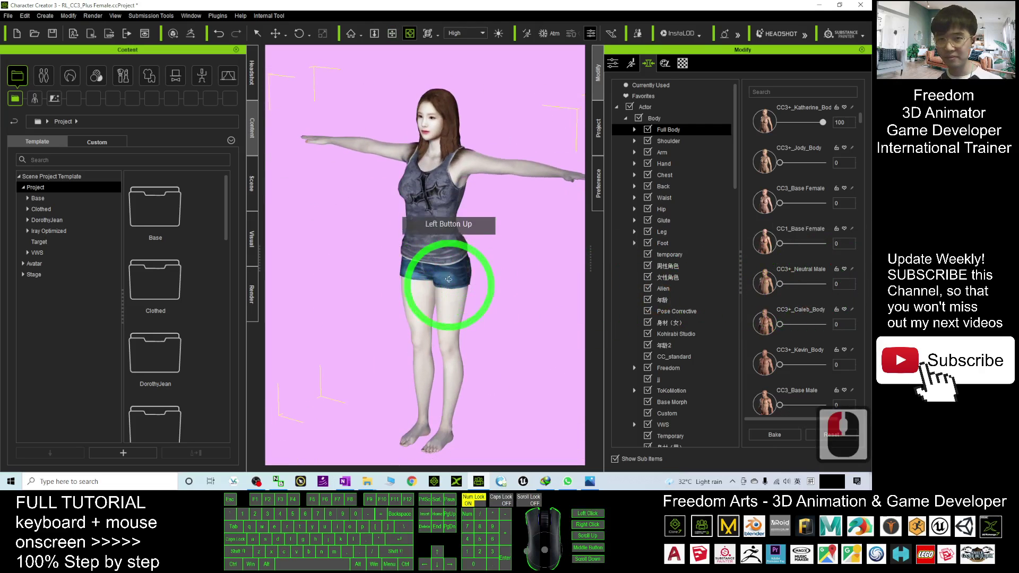
Step: View the before-and-after body comparison in the cover.jpg image in Photos and return to Character Creator 3
click(589, 481)
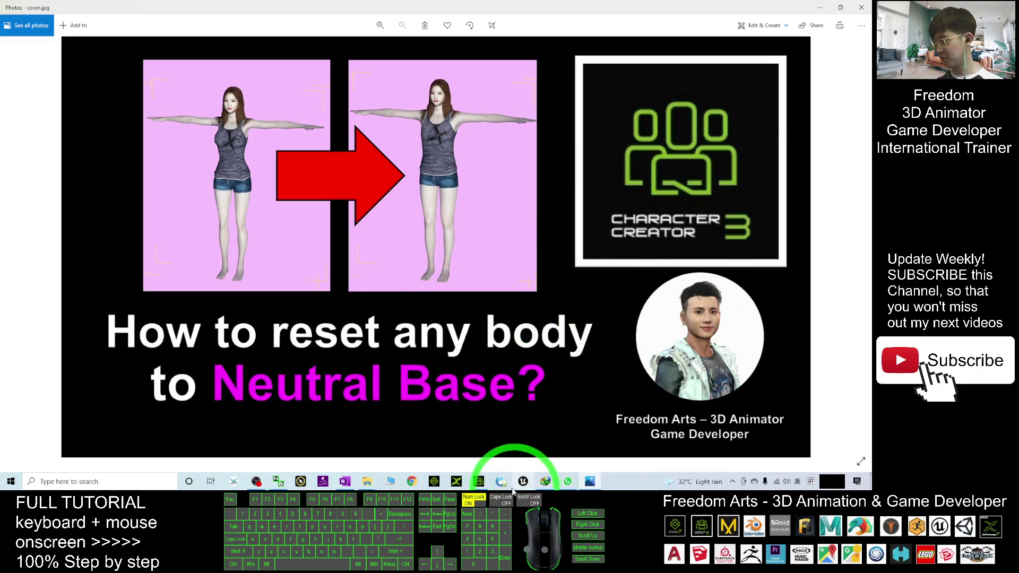
click(478, 482)
Step: Examine the avatar's face up close from several angles and compare it with the upper body
scroll(466, 239, up, 10)
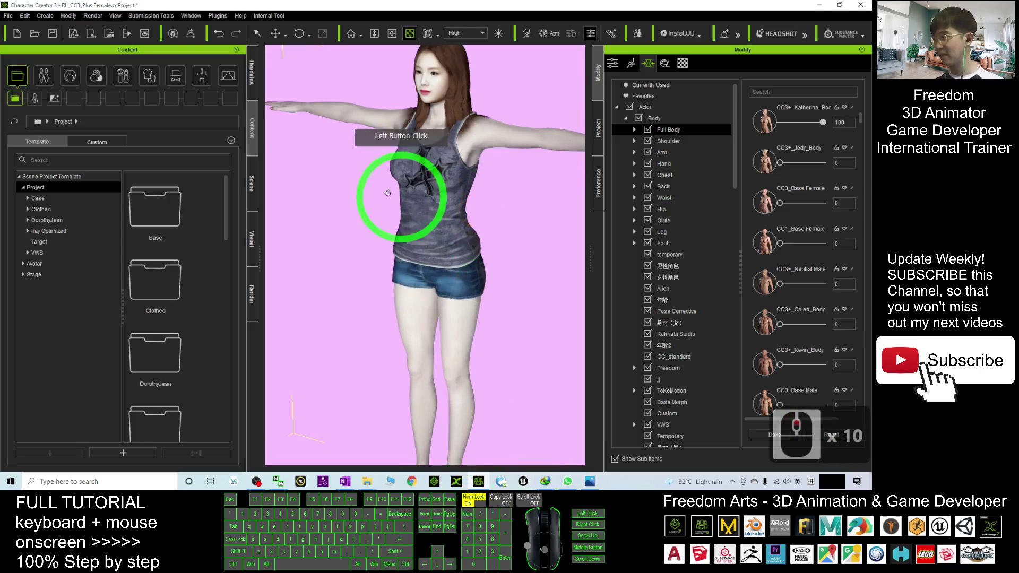
drag(336, 200, 337, 173)
scroll(417, 291, up, 8)
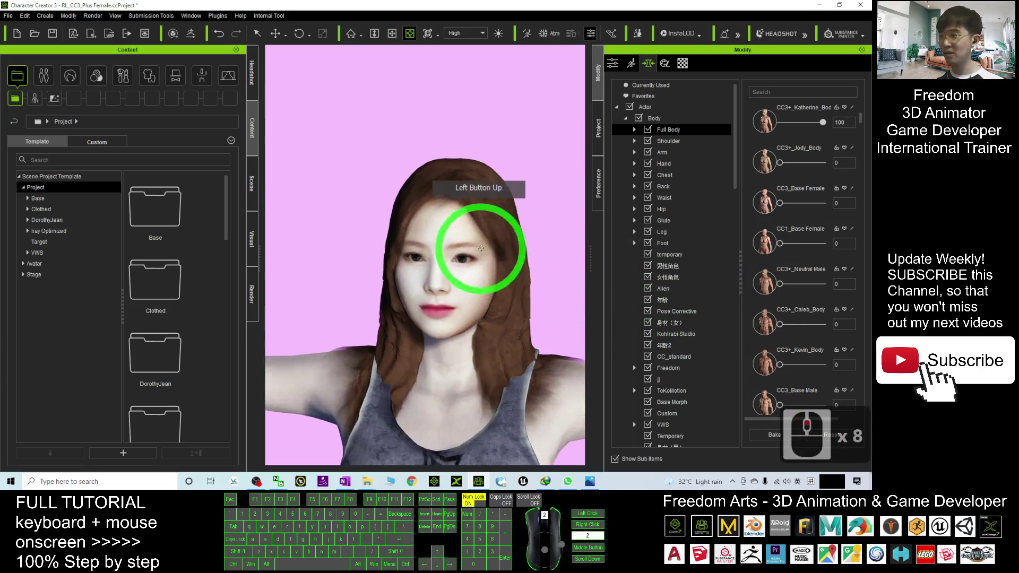
scroll(547, 344, up, 6)
key(x)
drag(541, 341, 550, 292)
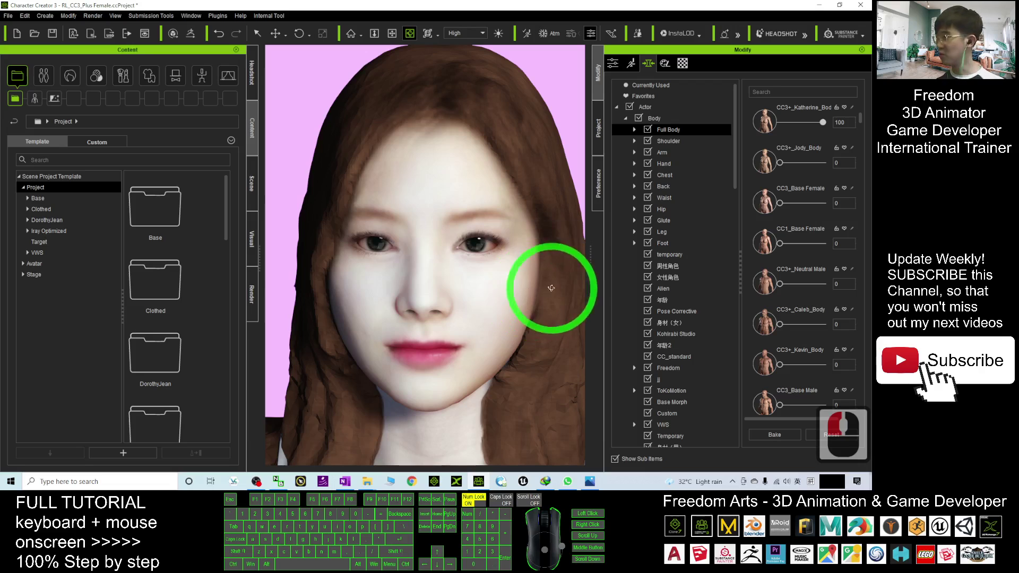
key(c)
drag(455, 285, 529, 266)
scroll(527, 282, down, 15)
key(c)
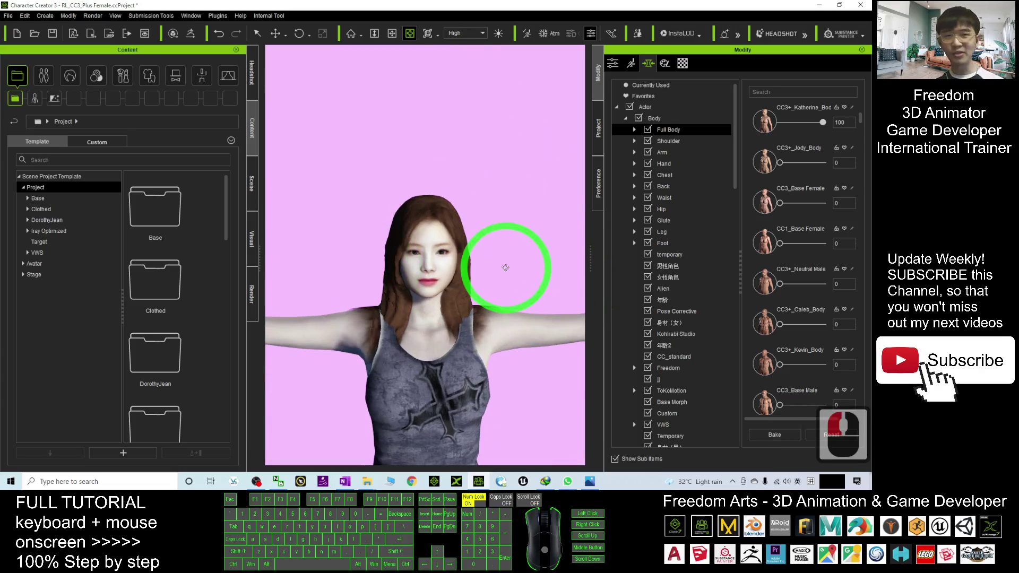